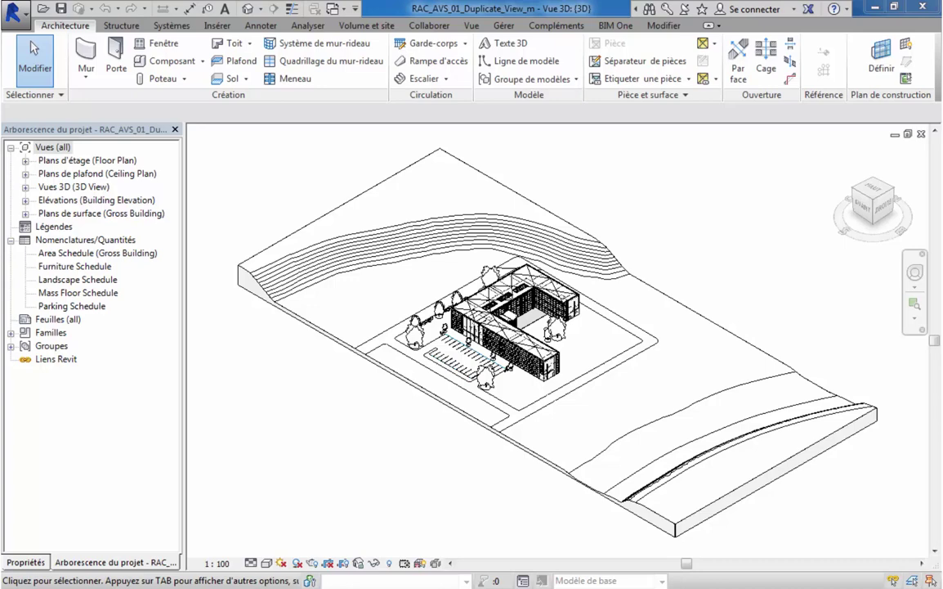
- Open the 01 - Entry Level floor plan and duplicate the view without detailing
{"action": "left_click", "coordinate": [26, 161]}
{"action": "double_click", "coordinate": [81, 173]}
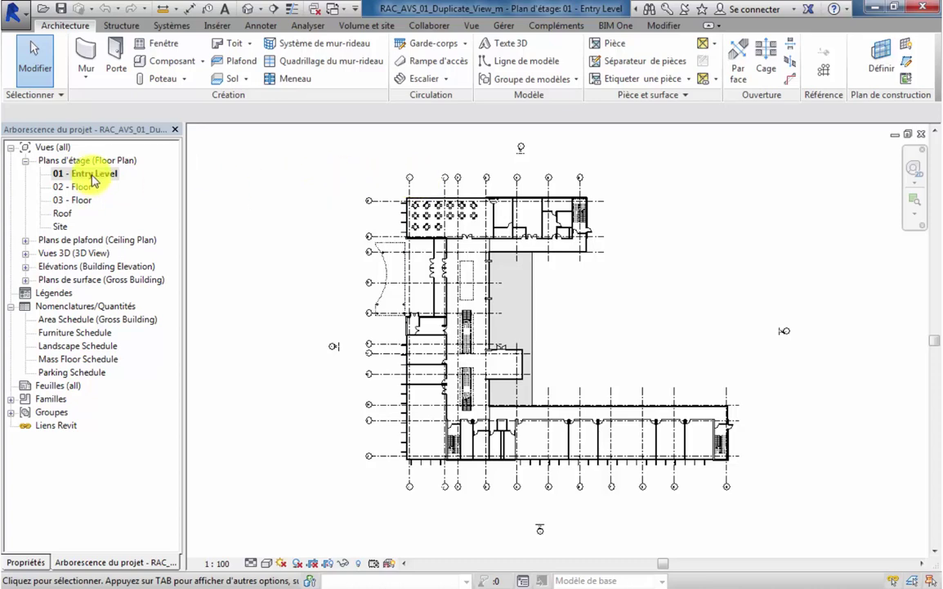
{"action": "right_click", "coordinate": [93, 179]}
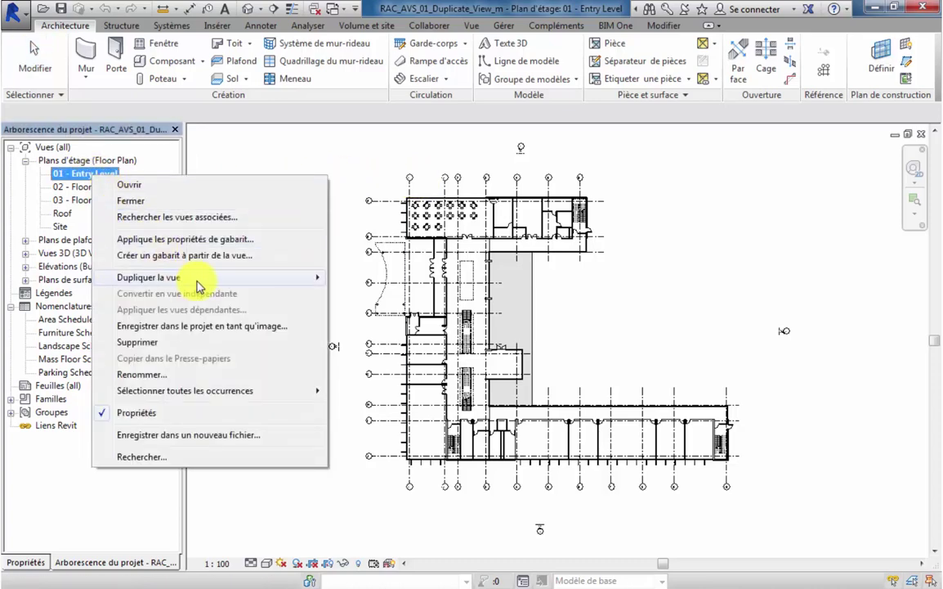
{"action": "mouse_move", "coordinate": [201, 284]}
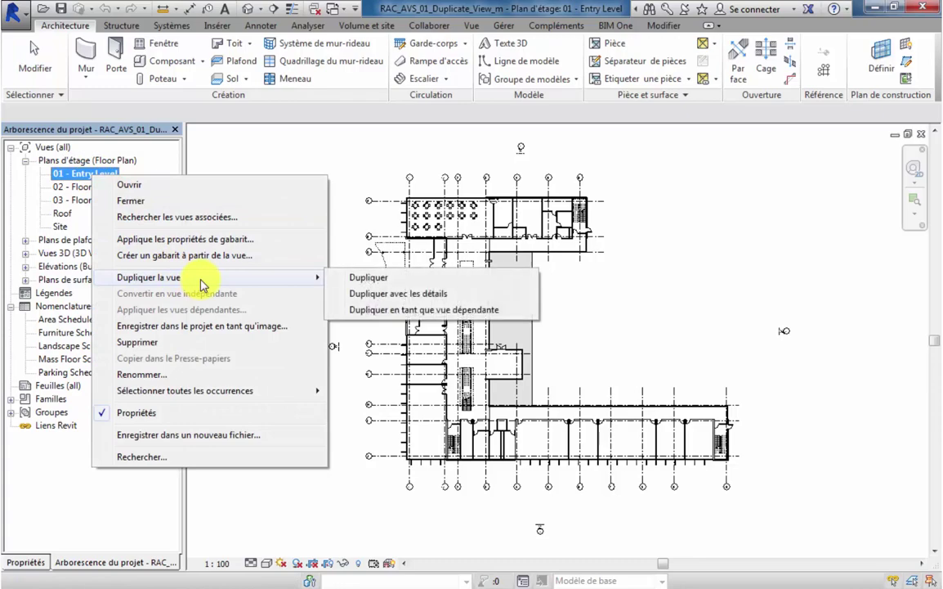
{"action": "left_click", "coordinate": [372, 278]}
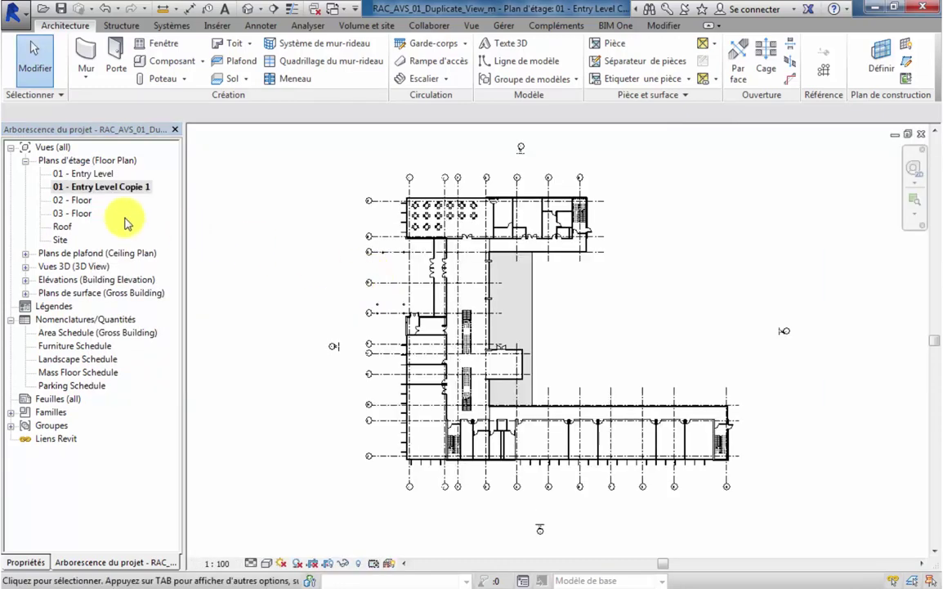
- Rename the duplicated entry level plan to "01 - Entry Level - Furniture Layout"
{"action": "right_click", "coordinate": [85, 188]}
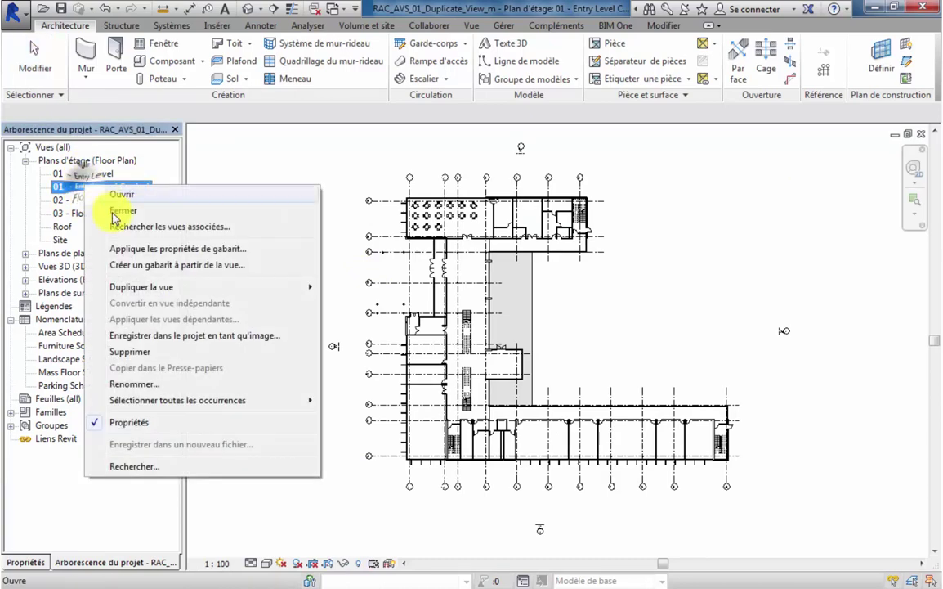
{"action": "left_click", "coordinate": [170, 389]}
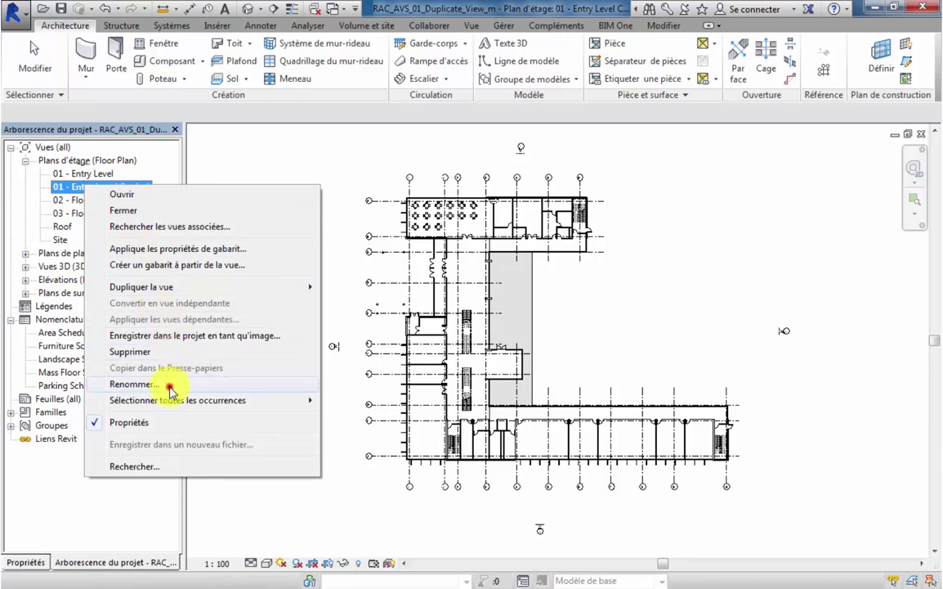
{"action": "left_click", "coordinate": [526, 288]}
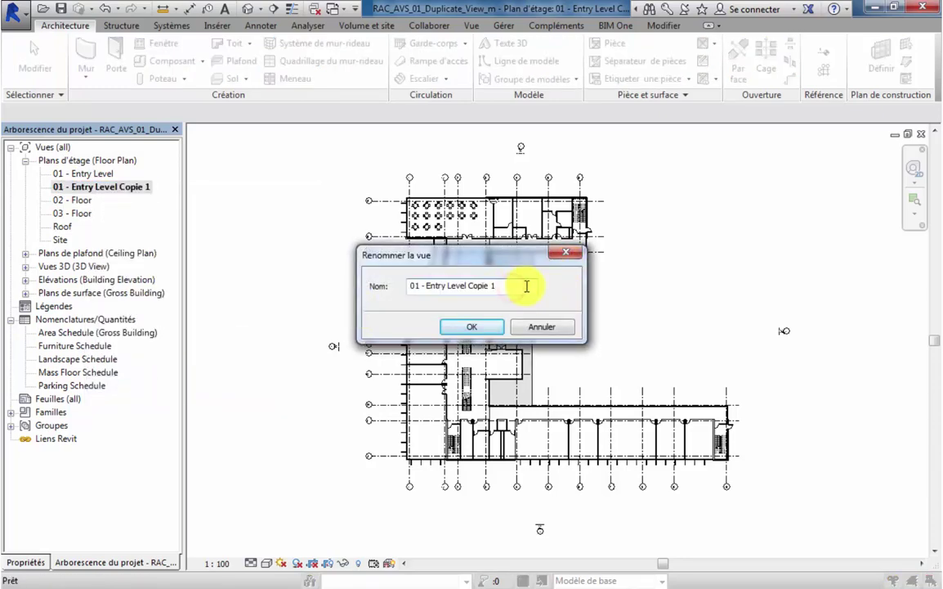
{"action": "key", "text": "BackSpace"}
{"action": "key", "text": "BackSpace"}
{"action": "key", "text": "BackSpace"}
{"action": "key", "text": "BackSpace"}
{"action": "key", "text": "BackSpace"}
{"action": "key", "text": "BackSpace"}
{"action": "key", "text": "BackSpace"}
{"action": "type", "text": "- Furniture Layout"}
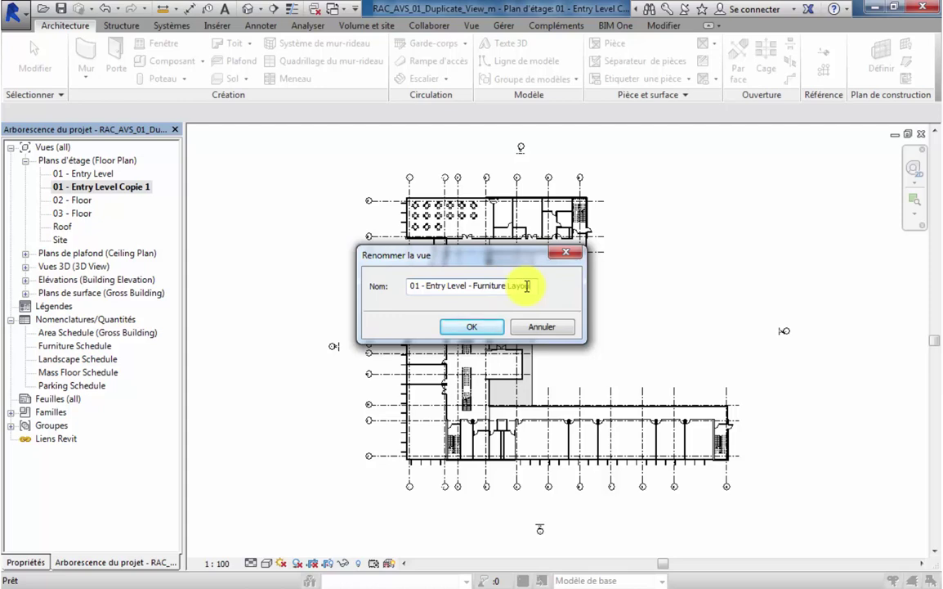
{"action": "left_click", "coordinate": [479, 326]}
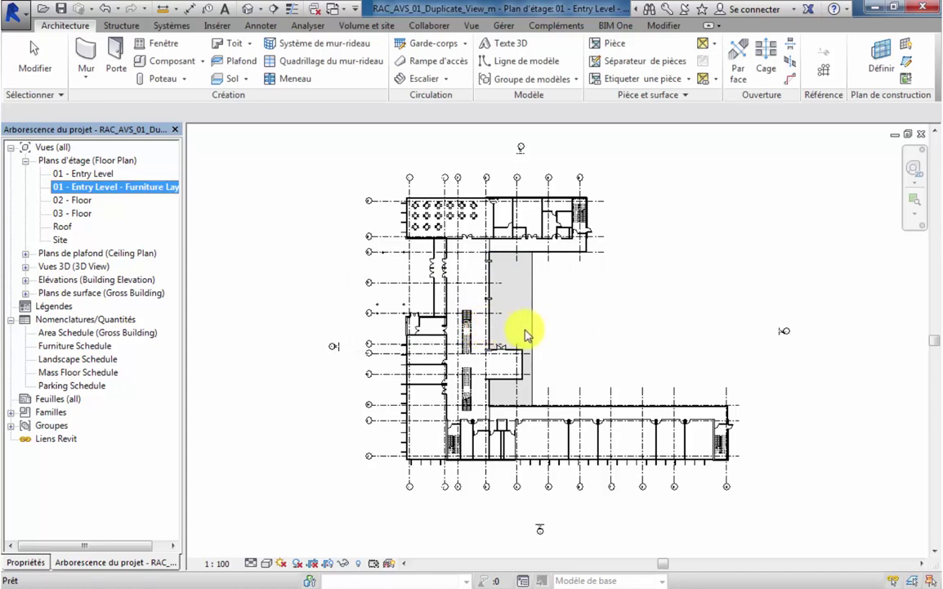
- Hide the whole grid category in the 01 - Entry Level - Furniture Layout plan
{"action": "left_click", "coordinate": [516, 186]}
{"action": "right_click", "coordinate": [641, 232]}
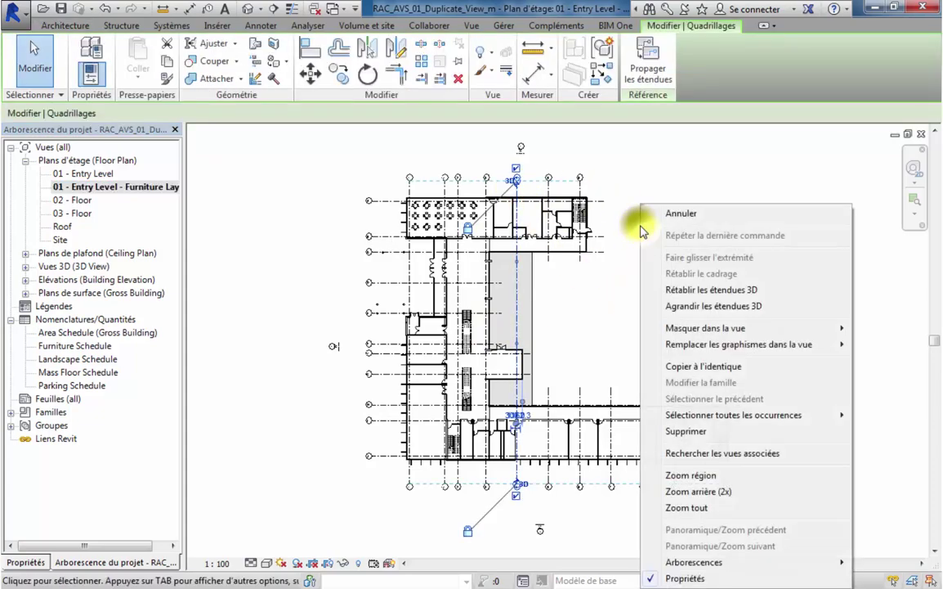
{"action": "mouse_move", "coordinate": [697, 330]}
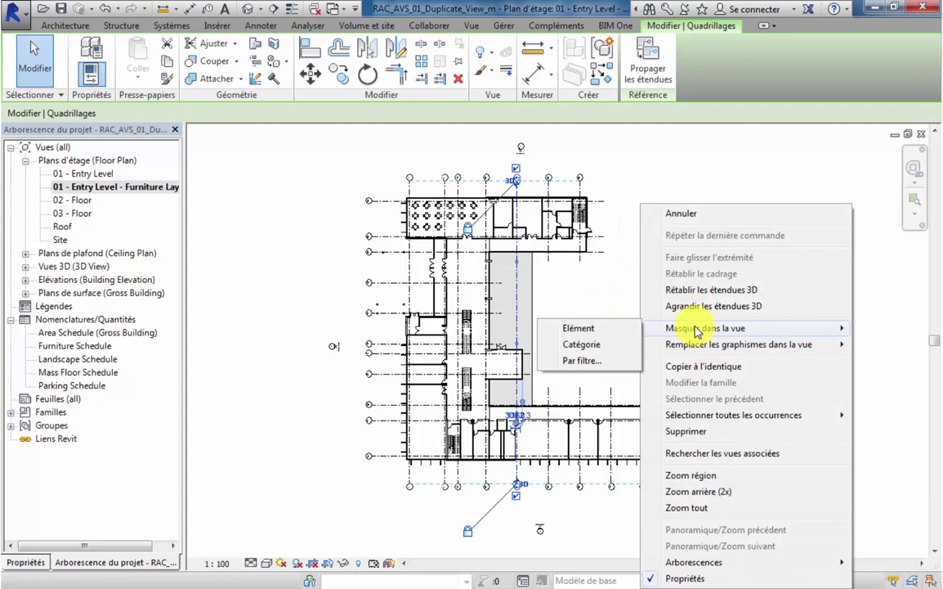
{"action": "left_click", "coordinate": [581, 344]}
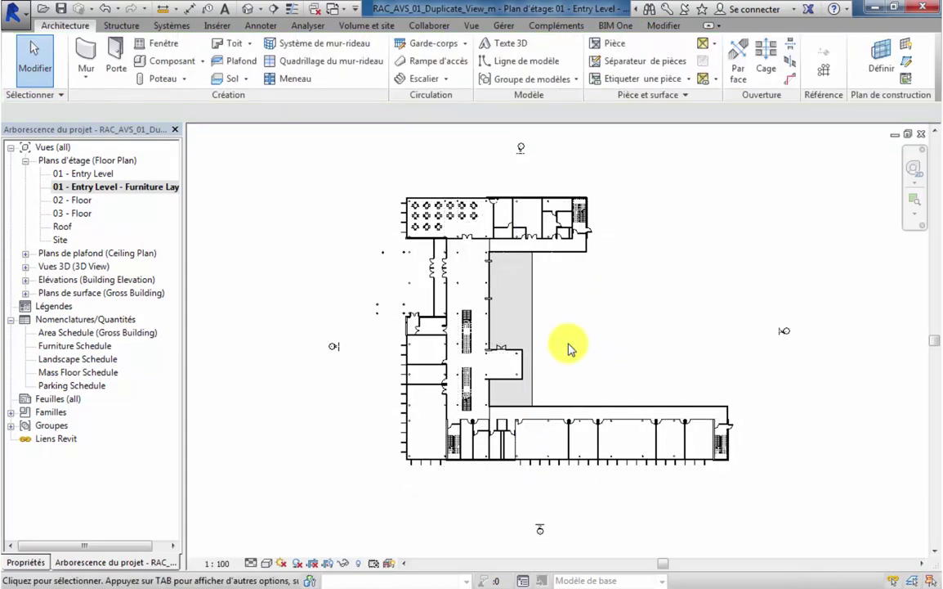
- Hide the whole elevation marker category in the furniture layout plan
{"action": "left_click", "coordinate": [784, 330]}
{"action": "right_click", "coordinate": [644, 295]}
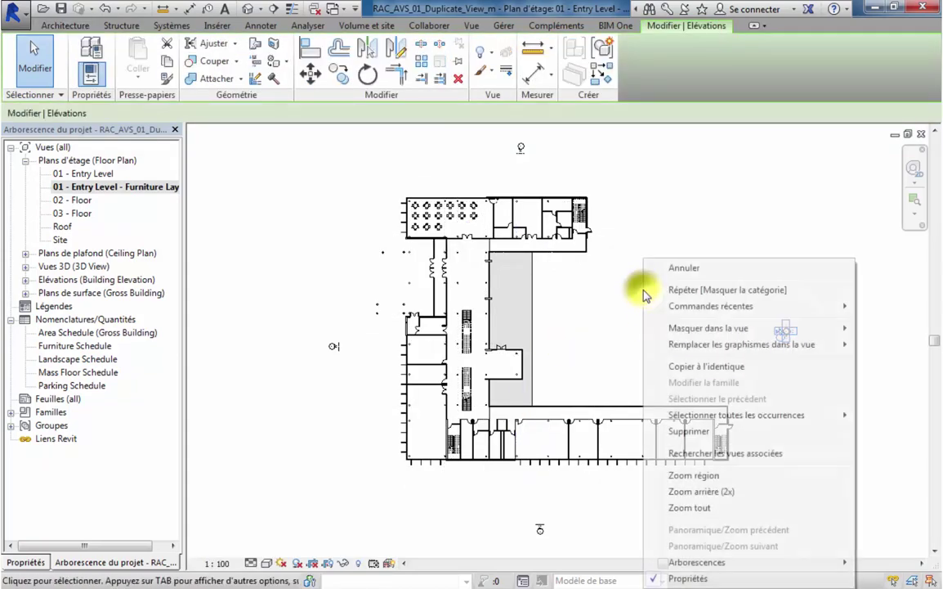
{"action": "mouse_move", "coordinate": [687, 331]}
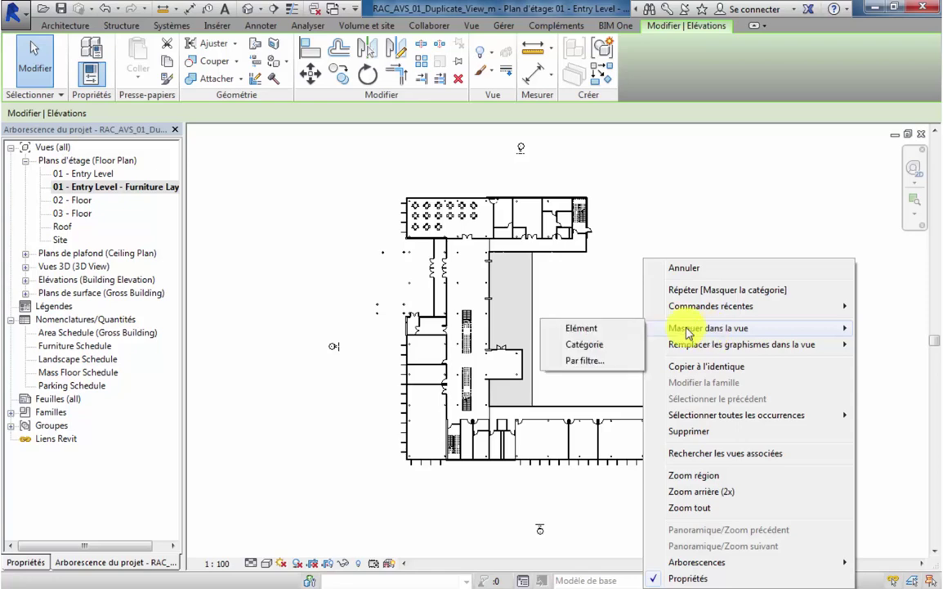
{"action": "left_click", "coordinate": [585, 344]}
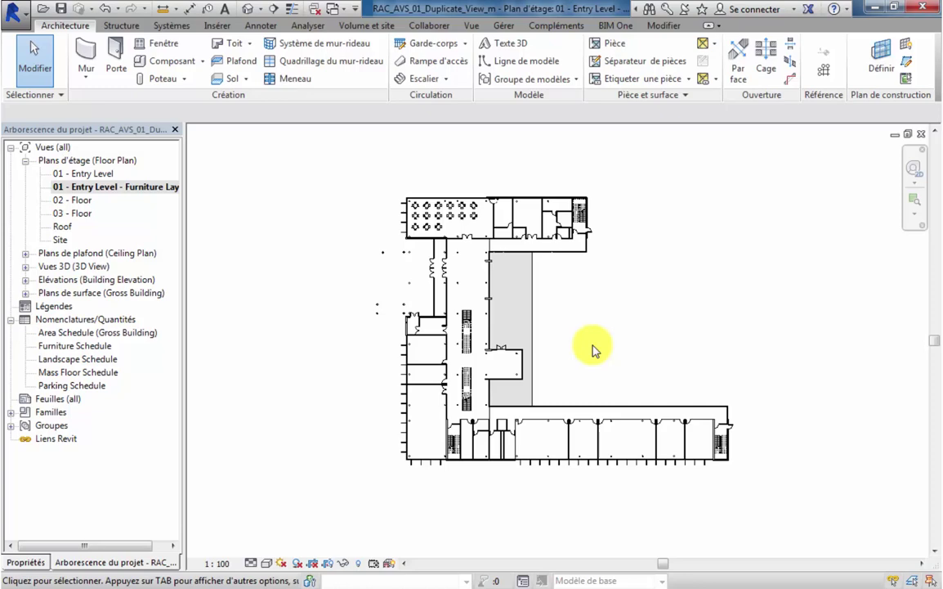
- Open the original 01 - Entry Level plan and hide the category of the table-and-chair groups in that view
{"action": "double_click", "coordinate": [79, 174]}
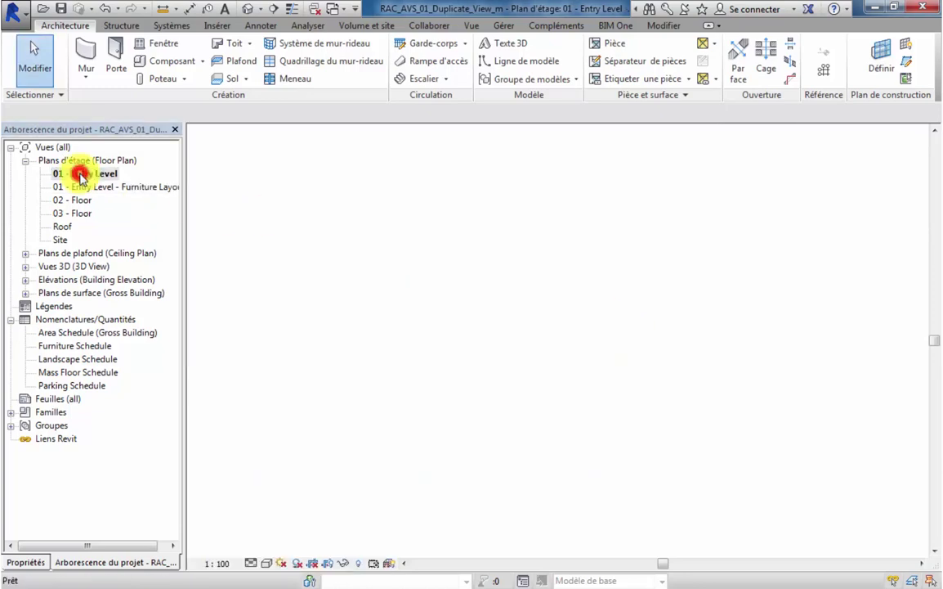
{"action": "left_click", "coordinate": [426, 215]}
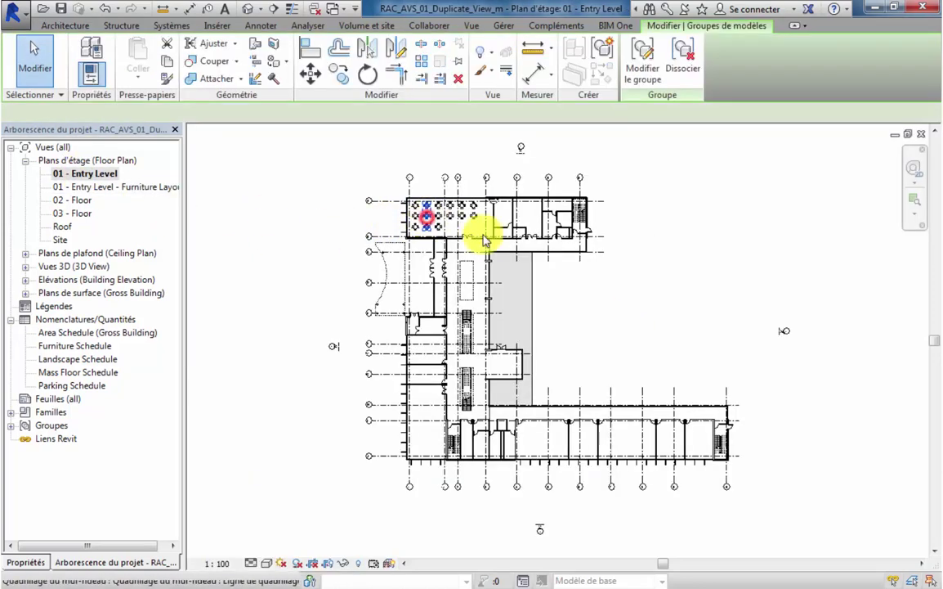
{"action": "right_click", "coordinate": [623, 202]}
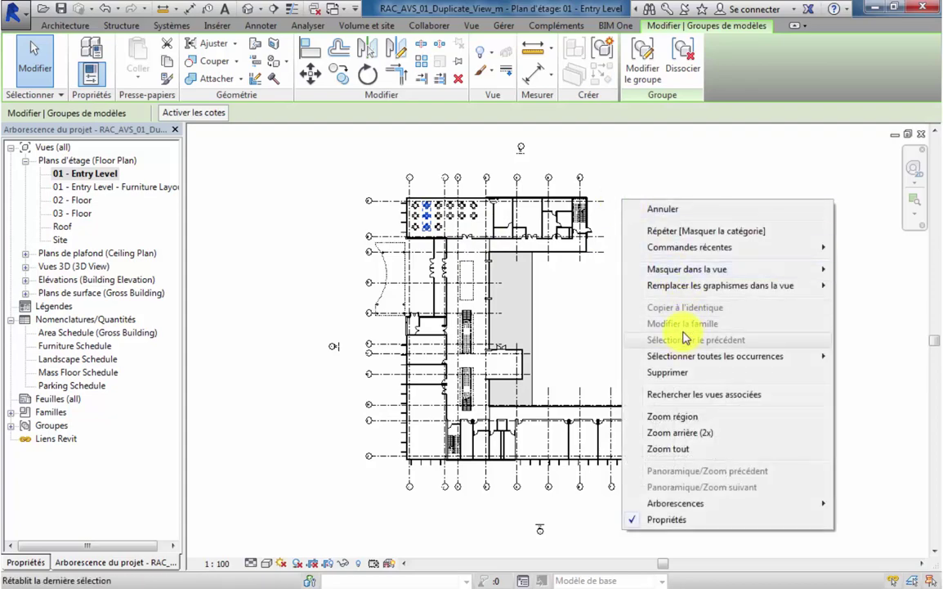
{"action": "mouse_move", "coordinate": [693, 271]}
{"action": "left_click", "coordinate": [861, 286]}
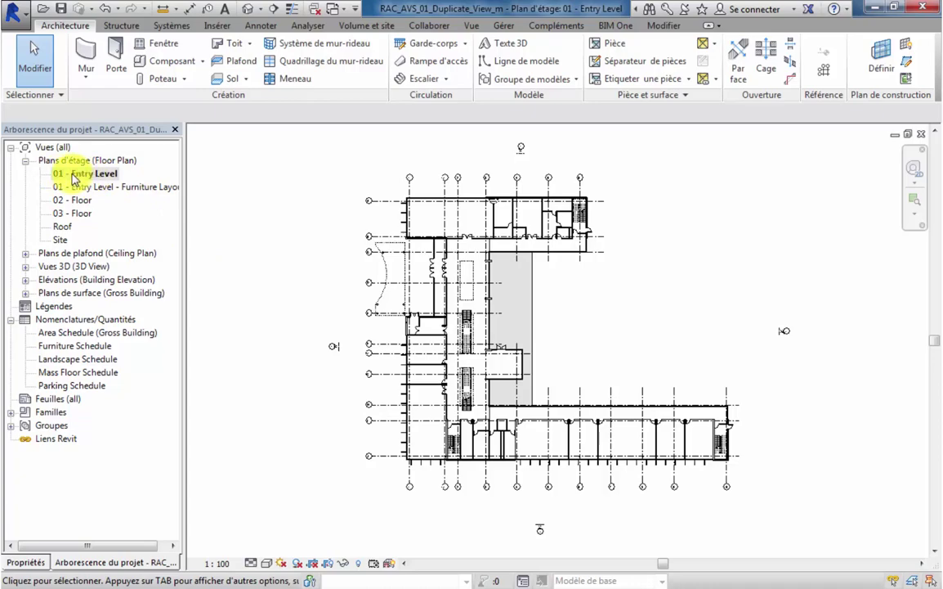
- Compare the 01 - Entry Level plan with its Furniture Layout copy and the 02 - Floor plan
{"action": "scroll", "coordinate": [563, 326], "scroll_direction": "up", "scroll_amount": 2}
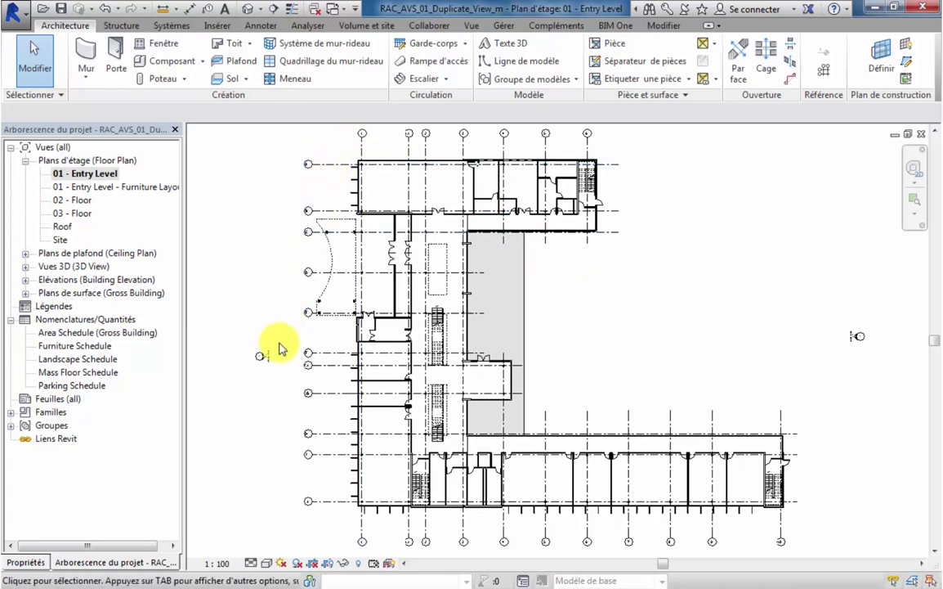
{"action": "double_click", "coordinate": [127, 189]}
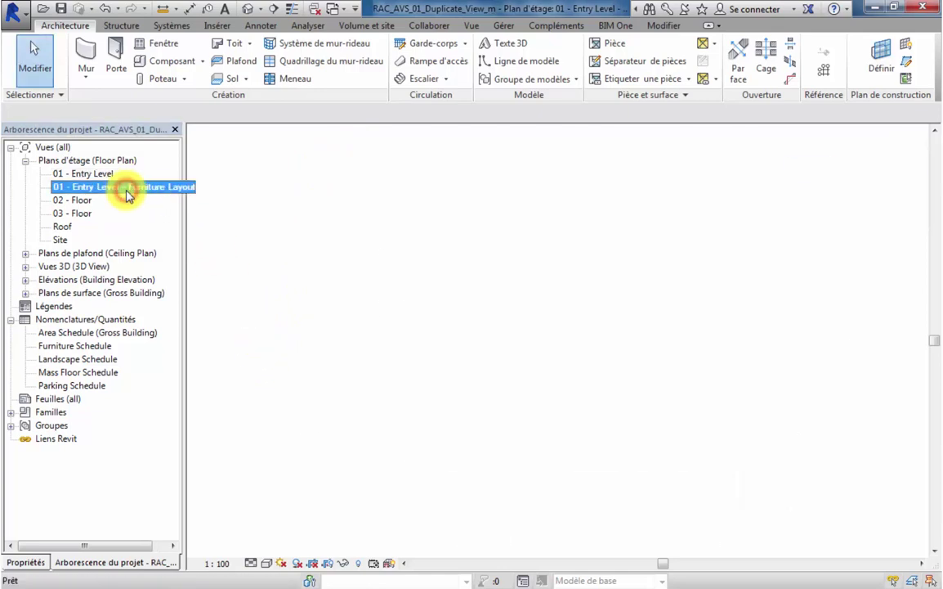
{"action": "scroll", "coordinate": [452, 215], "scroll_direction": "up", "scroll_amount": 3}
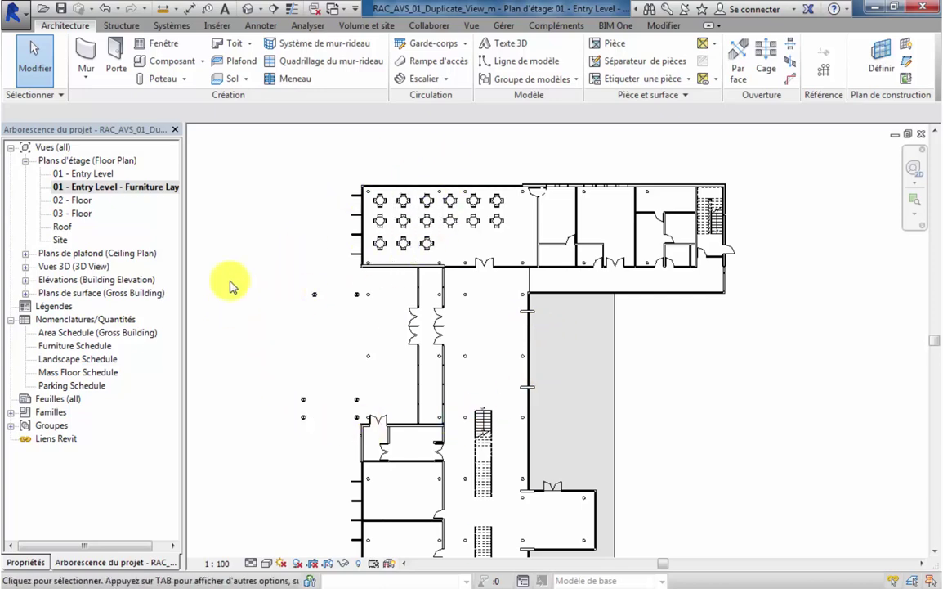
{"action": "left_click", "coordinate": [72, 201]}
{"action": "double_click", "coordinate": [73, 200]}
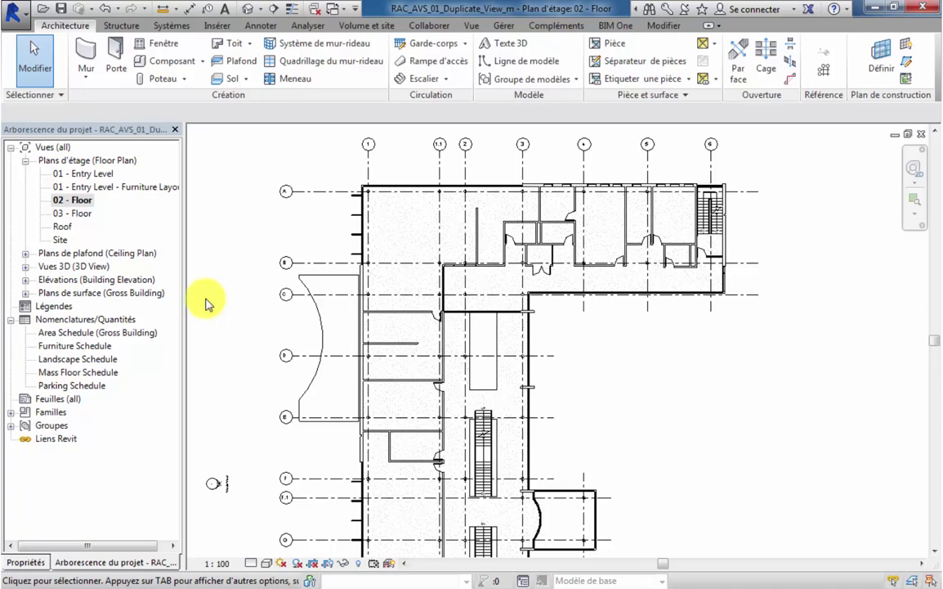
- Create a view template named "Furniture Layout" from the 01 - Entry Level - Furniture Layout view, keeping its default properties
{"action": "double_click", "coordinate": [106, 187]}
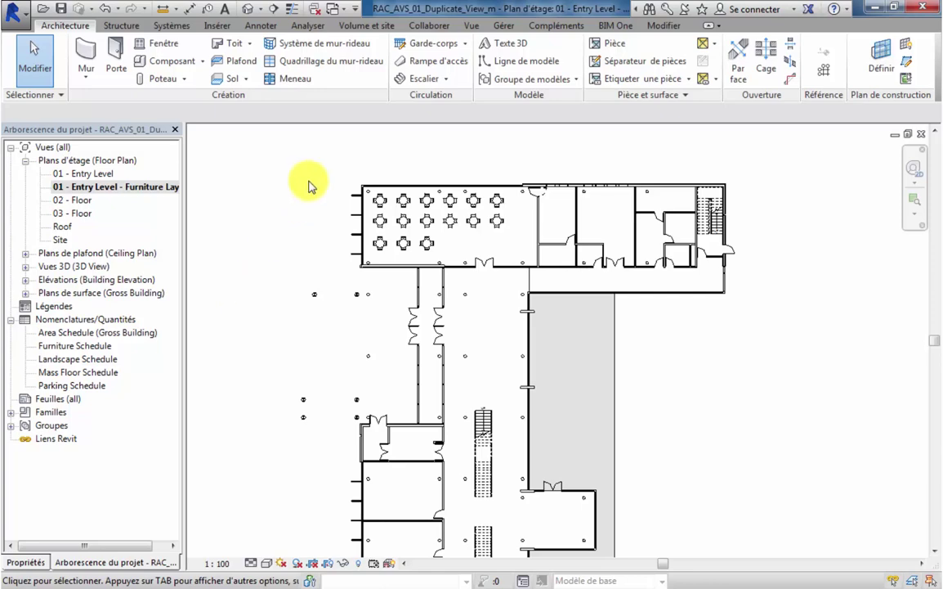
{"action": "left_click", "coordinate": [473, 28]}
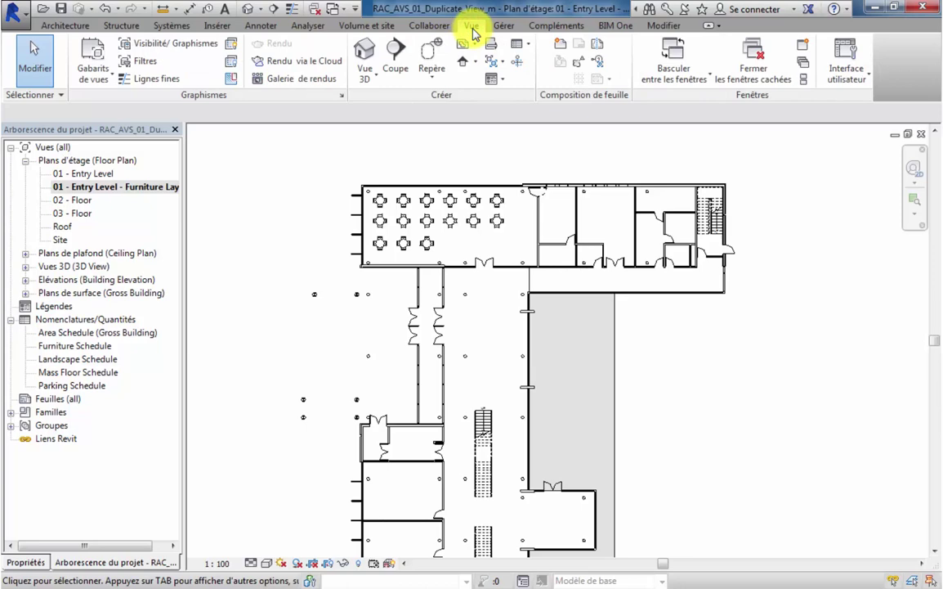
{"action": "left_click", "coordinate": [99, 78]}
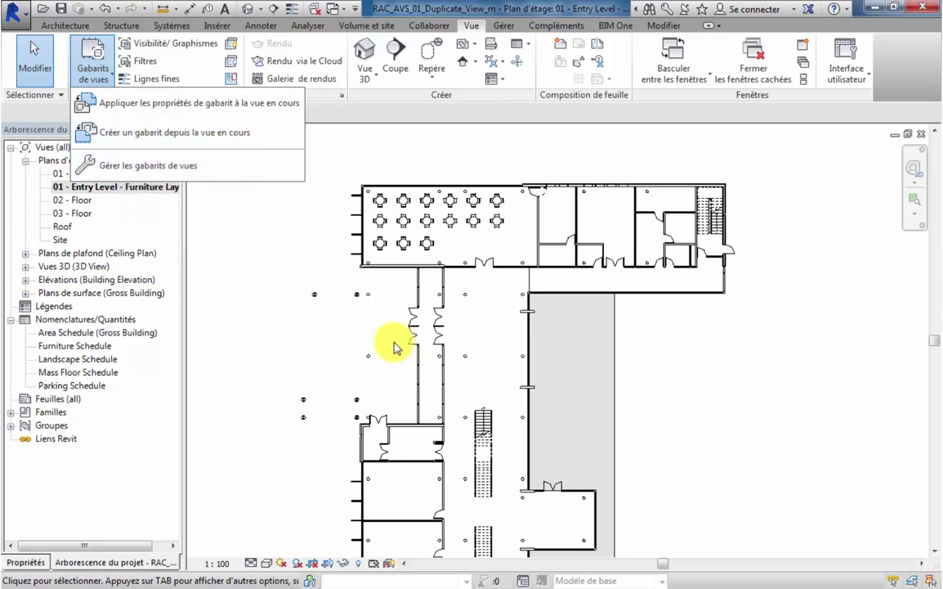
{"action": "left_click", "coordinate": [172, 139]}
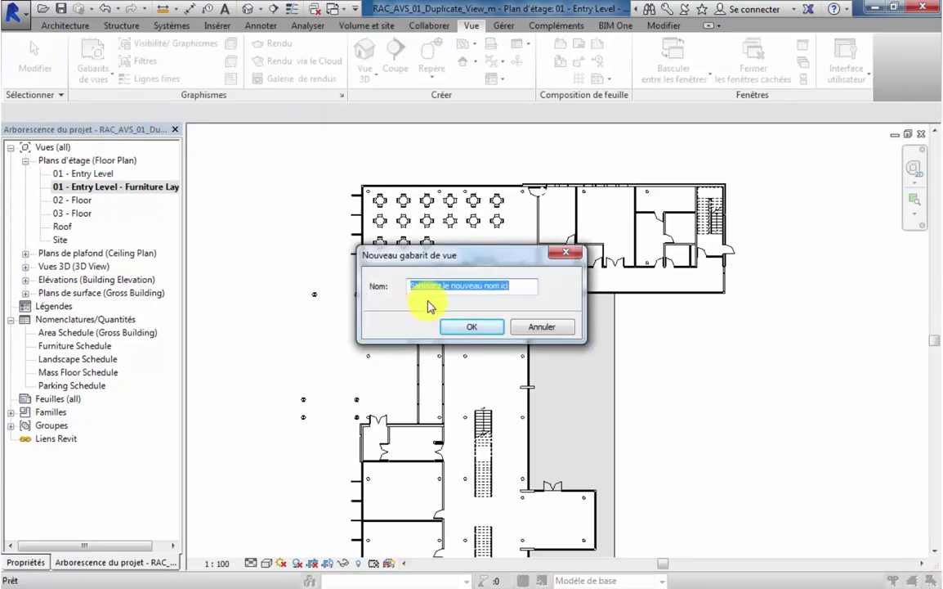
{"action": "type", "text": "Furniture Layout"}
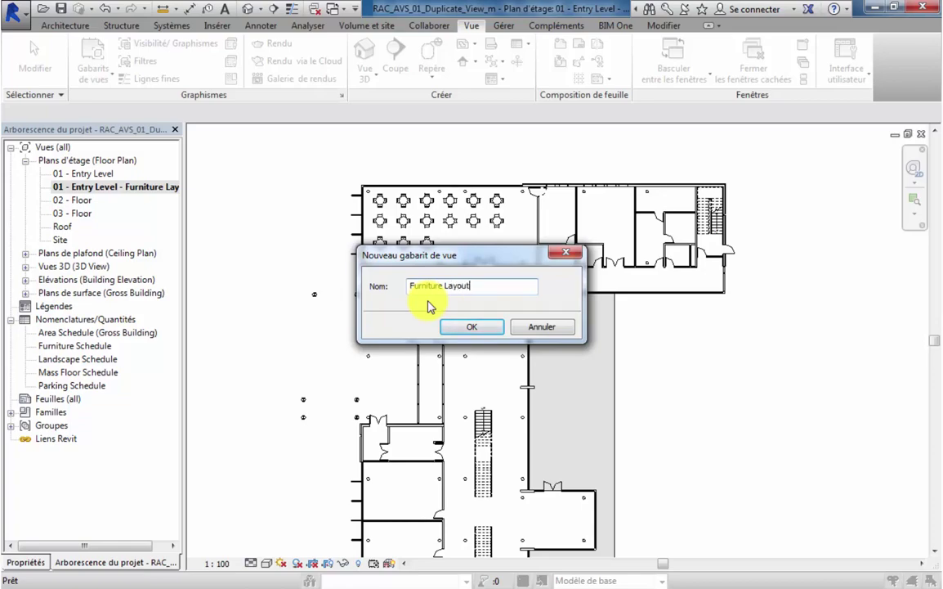
{"action": "left_click", "coordinate": [471, 327]}
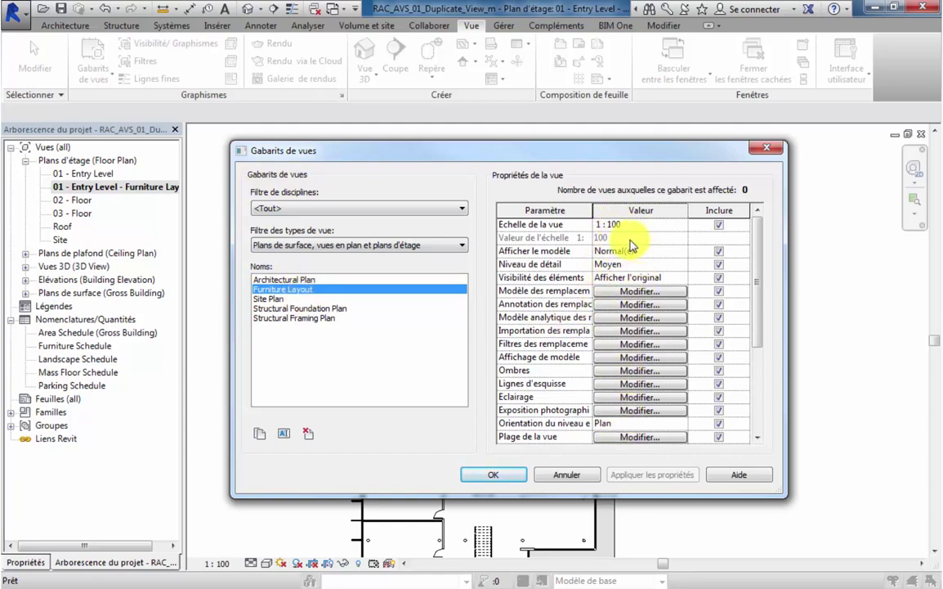
{"action": "left_click", "coordinate": [498, 475]}
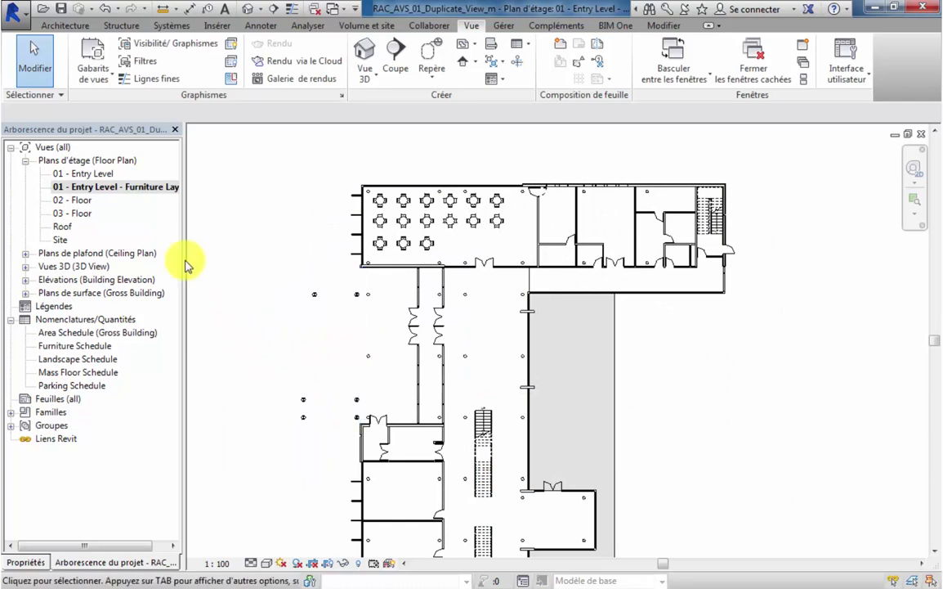
- Open the 02 - Floor plan and duplicate the view without detailing
{"action": "double_click", "coordinate": [75, 201]}
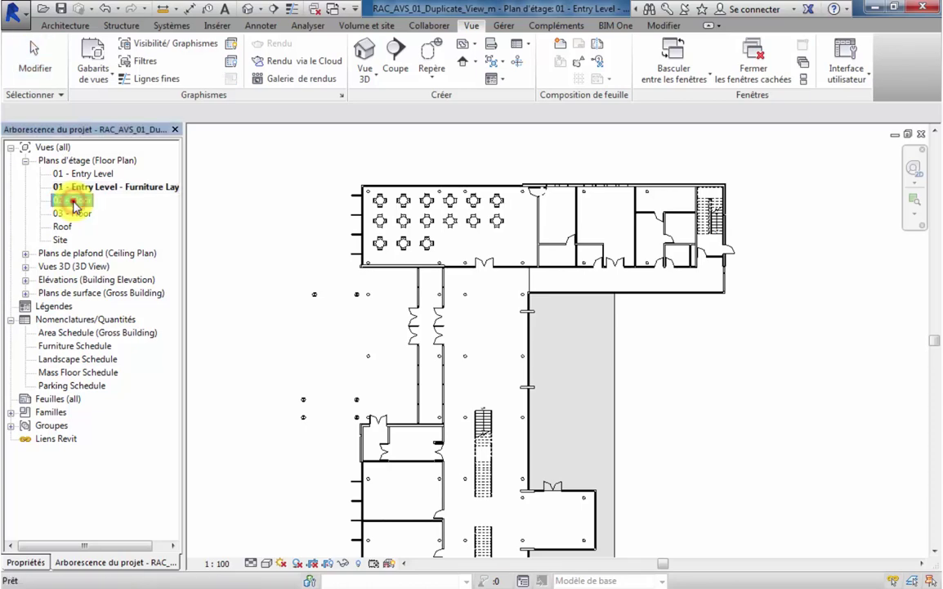
{"action": "right_click", "coordinate": [74, 203]}
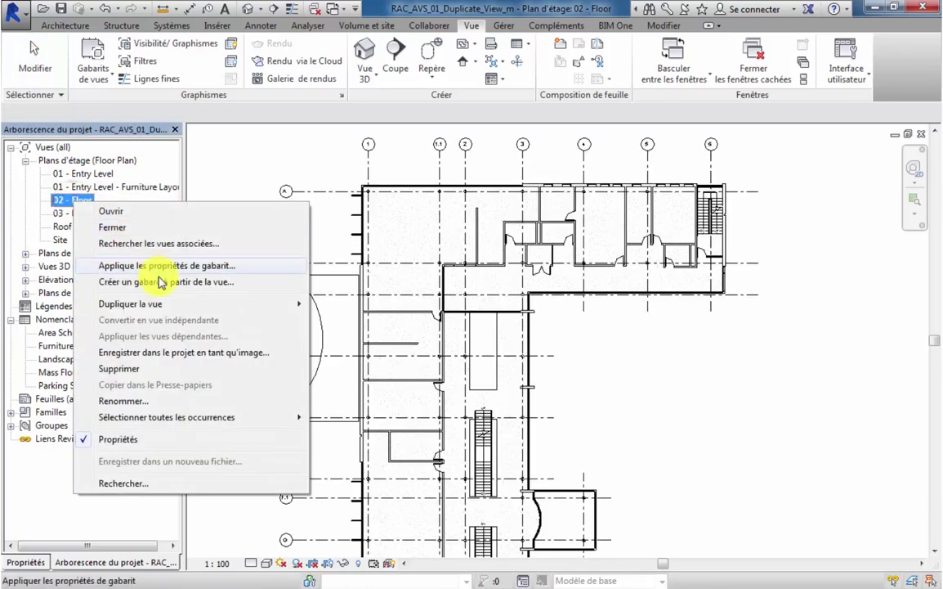
{"action": "mouse_move", "coordinate": [176, 312]}
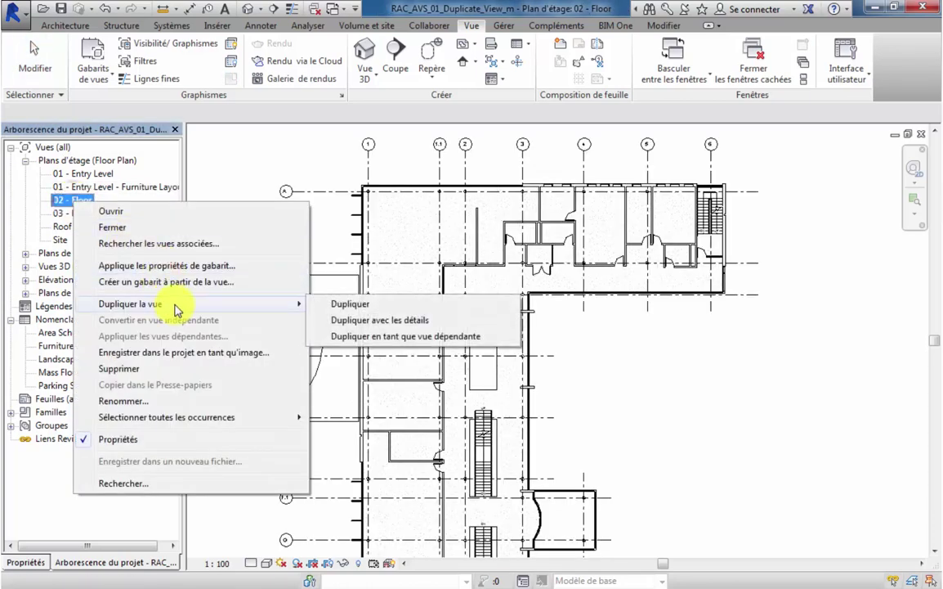
{"action": "left_click", "coordinate": [343, 306]}
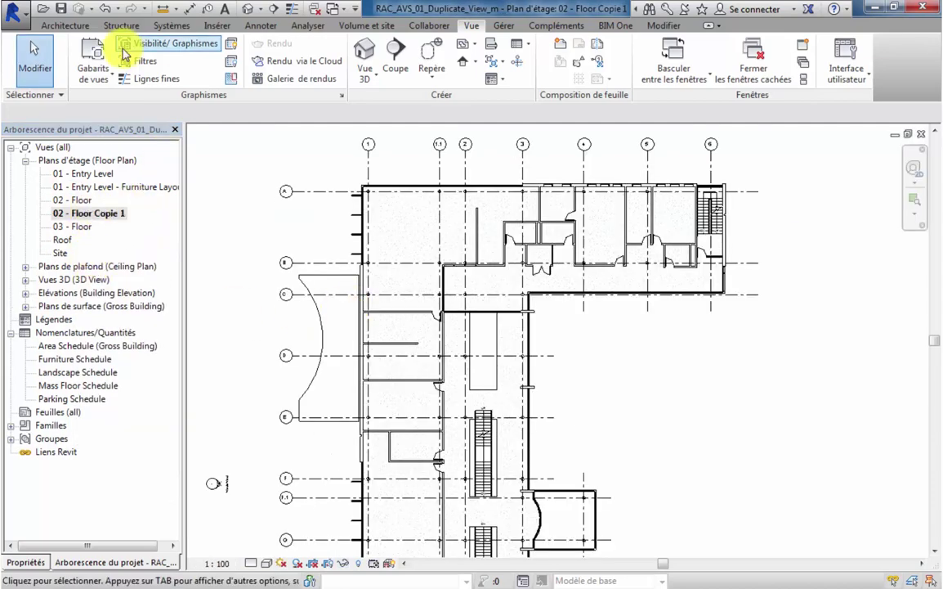
{"action": "left_click", "coordinate": [72, 26]}
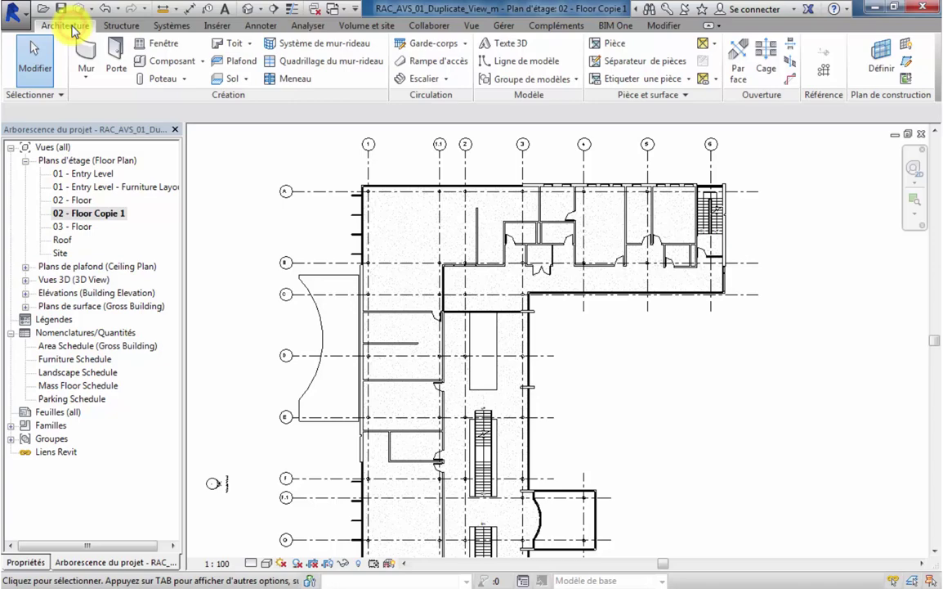
- Place four M_Desk 1525 x 762mm Student desks in the large room near grids 1 and A to C of the duplicated floor plan
{"action": "left_click", "coordinate": [172, 61]}
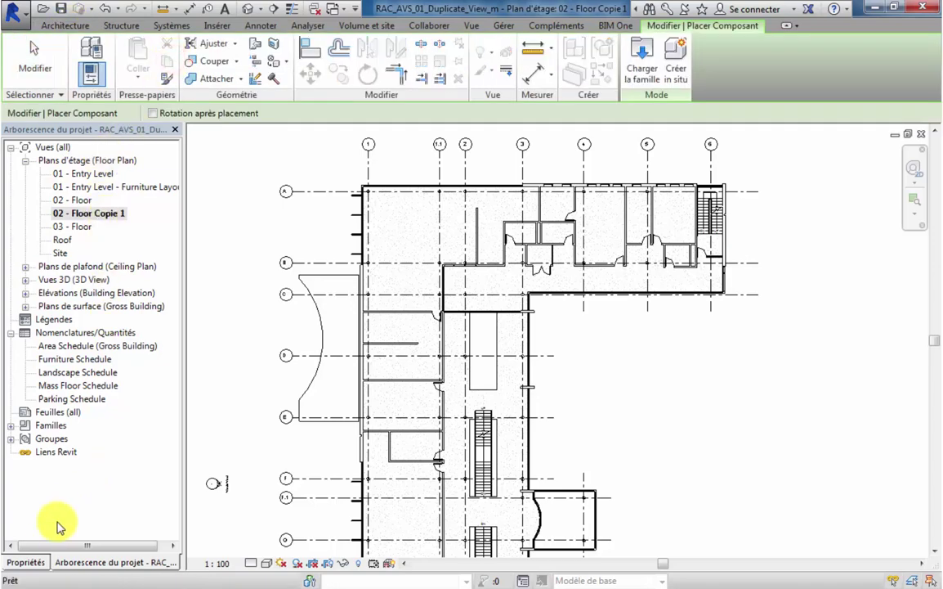
{"action": "left_click", "coordinate": [31, 563]}
{"action": "left_click", "coordinate": [74, 174]}
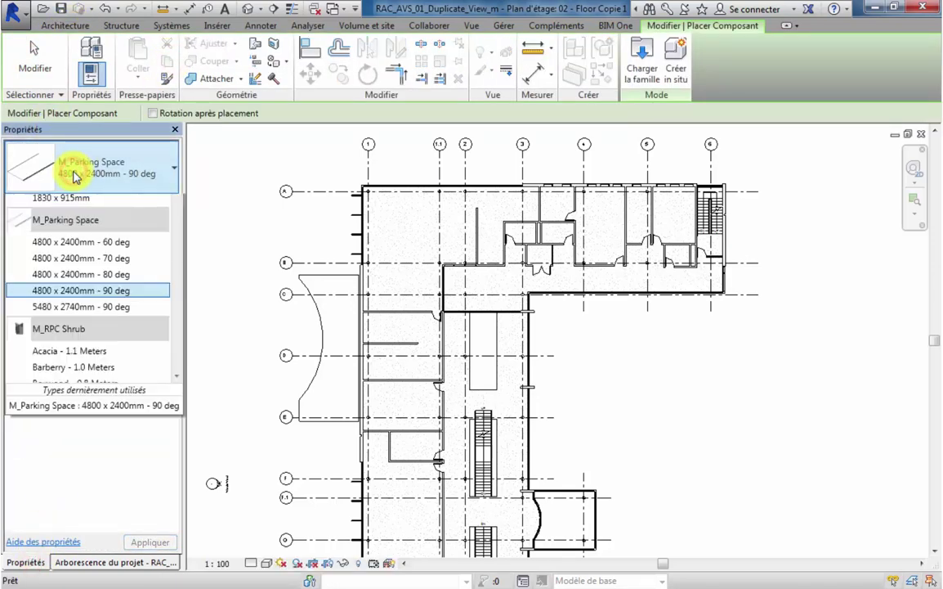
{"action": "left_click", "coordinate": [71, 294]}
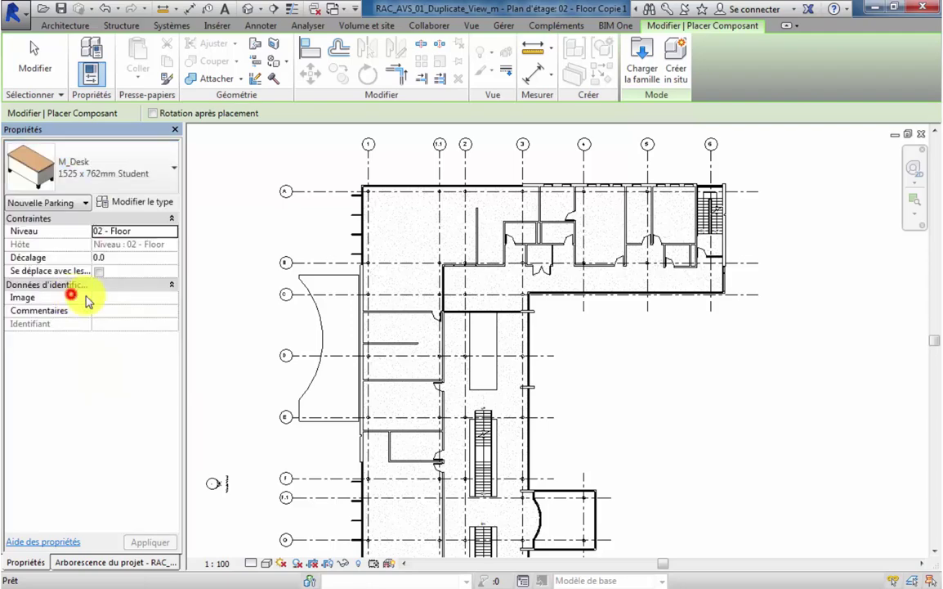
{"action": "left_click", "coordinate": [387, 227]}
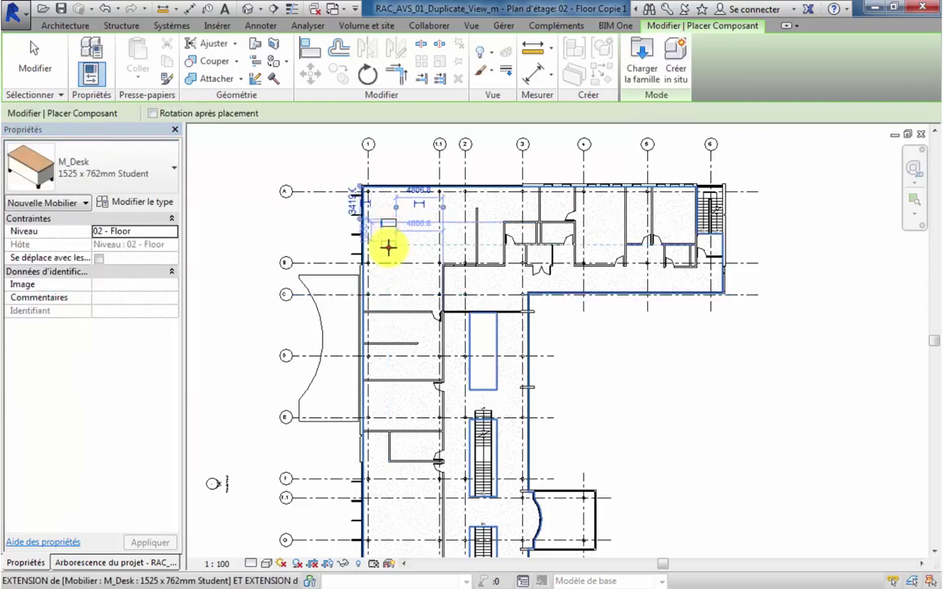
{"action": "left_click", "coordinate": [388, 248]}
{"action": "left_click", "coordinate": [412, 246]}
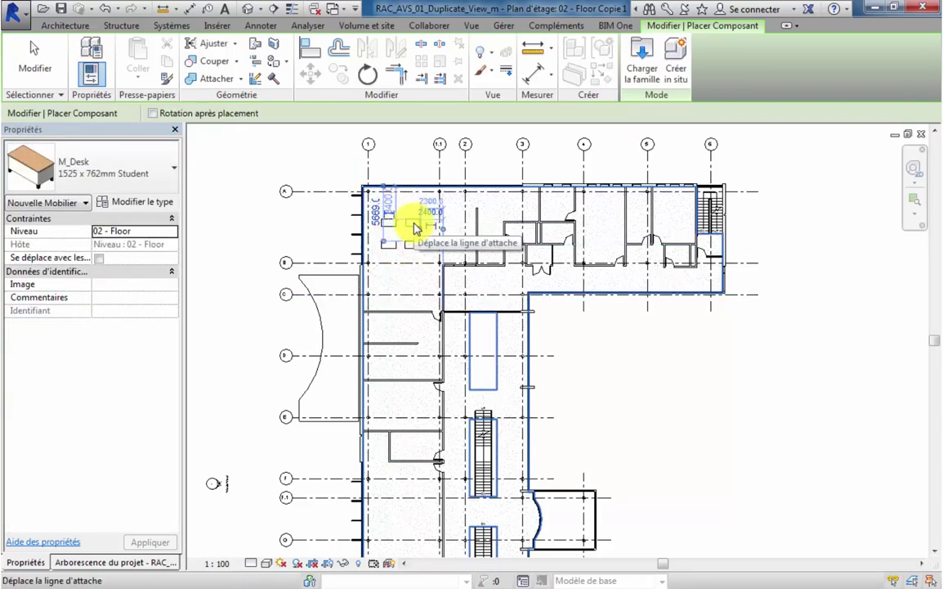
{"action": "left_click", "coordinate": [415, 220]}
{"action": "left_click", "coordinate": [387, 278]}
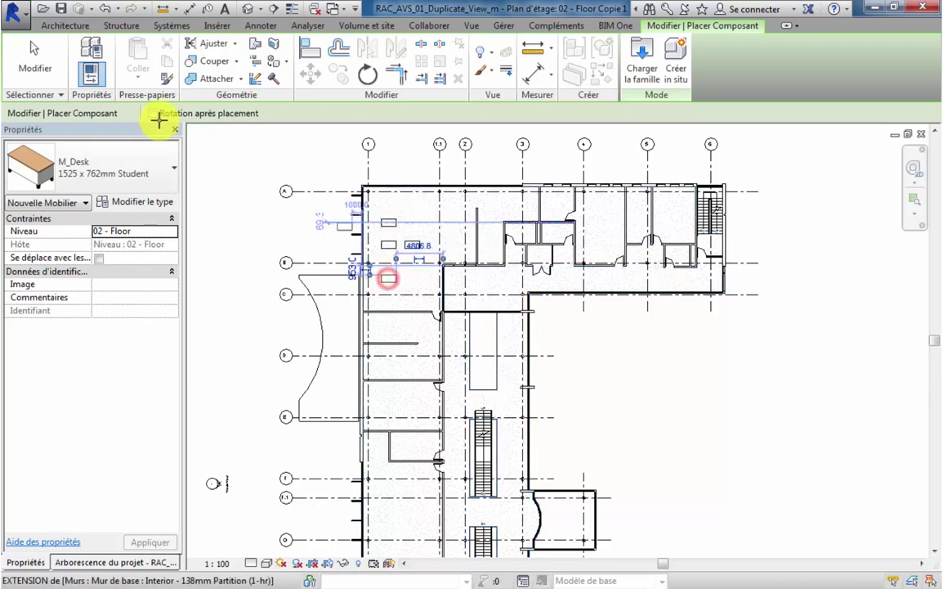
- Place five M_Chair-Breuer chairs among the student desks, one below each desk and one beside the lowest desk
{"action": "left_click", "coordinate": [89, 173]}
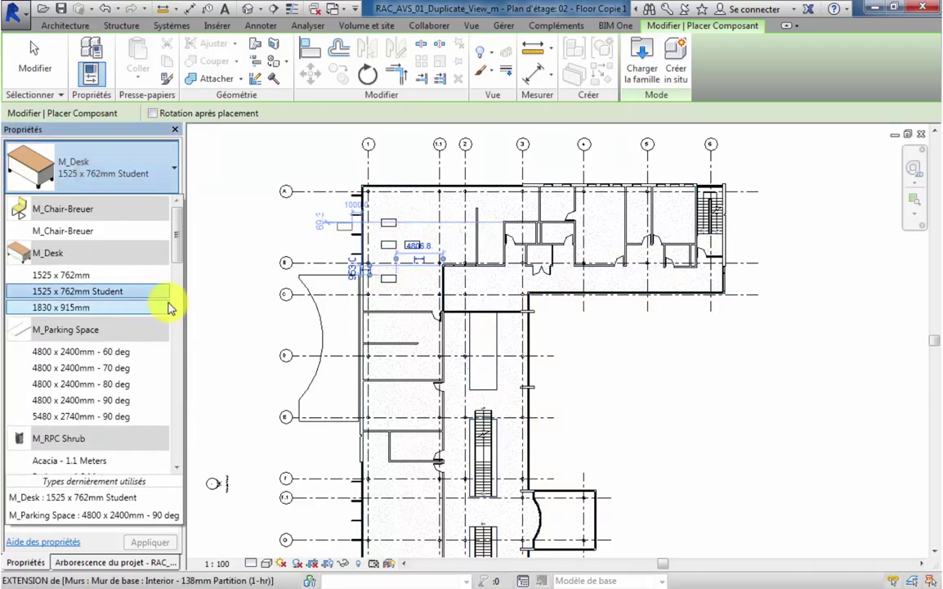
{"action": "left_click", "coordinate": [70, 231]}
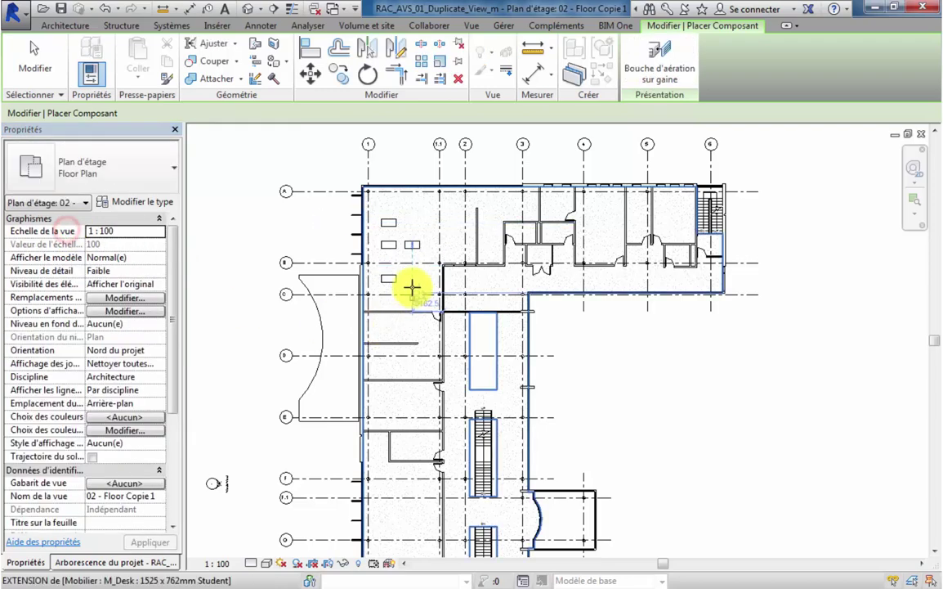
{"action": "scroll", "coordinate": [414, 290], "scroll_direction": "up", "scroll_amount": 2}
{"action": "scroll", "coordinate": [416, 291], "scroll_direction": "up", "scroll_amount": 1}
{"action": "middle_click_drag", "start_coordinate": [416, 293], "coordinate": [416, 358]}
{"action": "left_click", "coordinate": [407, 287]}
{"action": "left_click", "coordinate": [362, 287]}
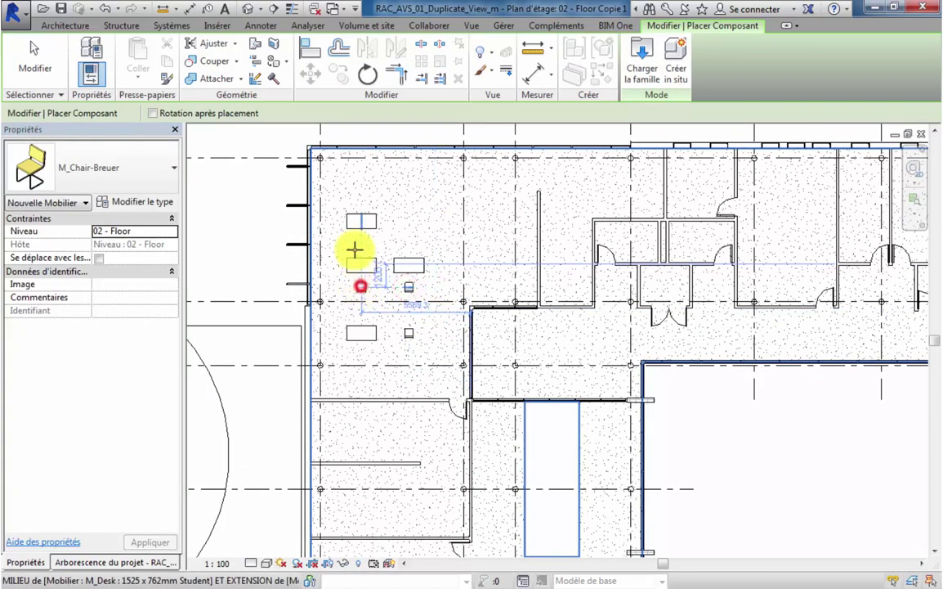
{"action": "left_click", "coordinate": [363, 241]}
{"action": "left_click", "coordinate": [362, 353]}
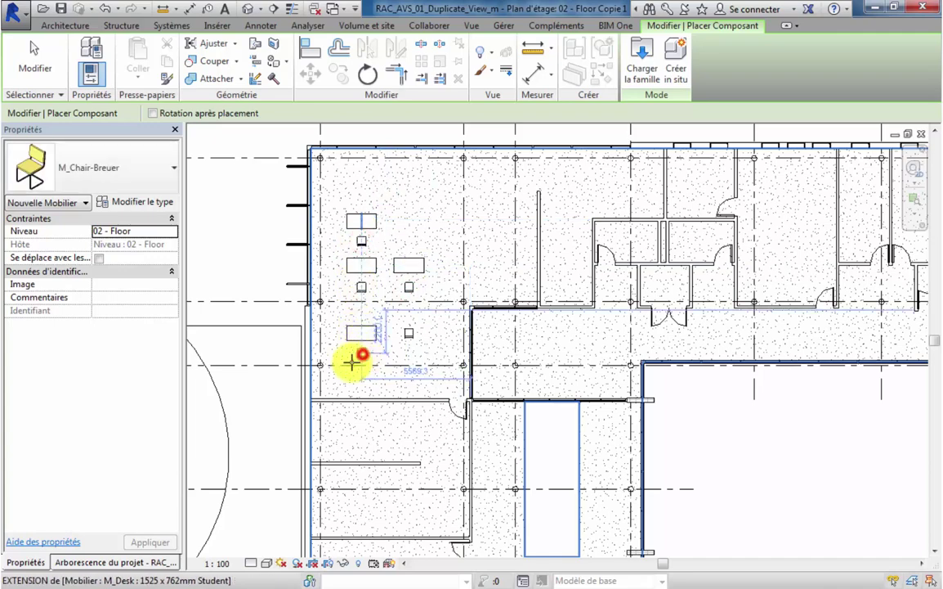
{"action": "scroll", "coordinate": [334, 341], "scroll_direction": "down", "scroll_amount": 5}
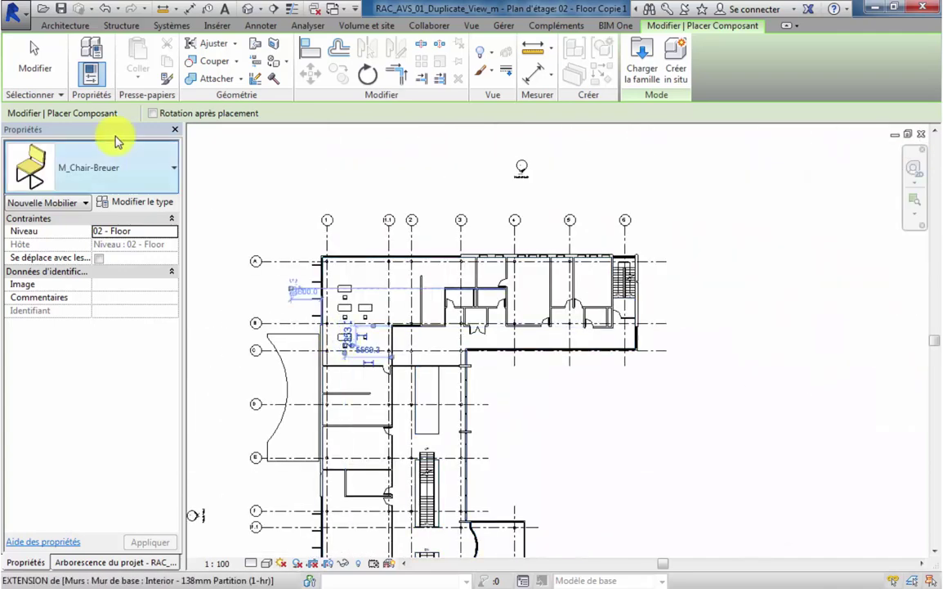
{"action": "left_click", "coordinate": [34, 63]}
- Assign the Furniture Layout view template to the 02 - Floor Copie 1 view
{"action": "left_click", "coordinate": [157, 558]}
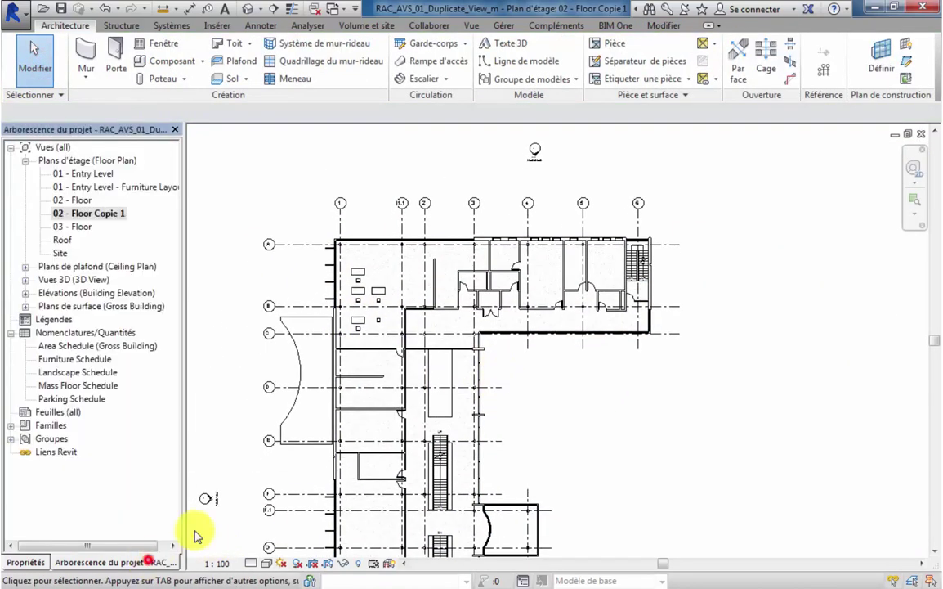
{"action": "middle_click_drag", "start_coordinate": [231, 379], "coordinate": [249, 369]}
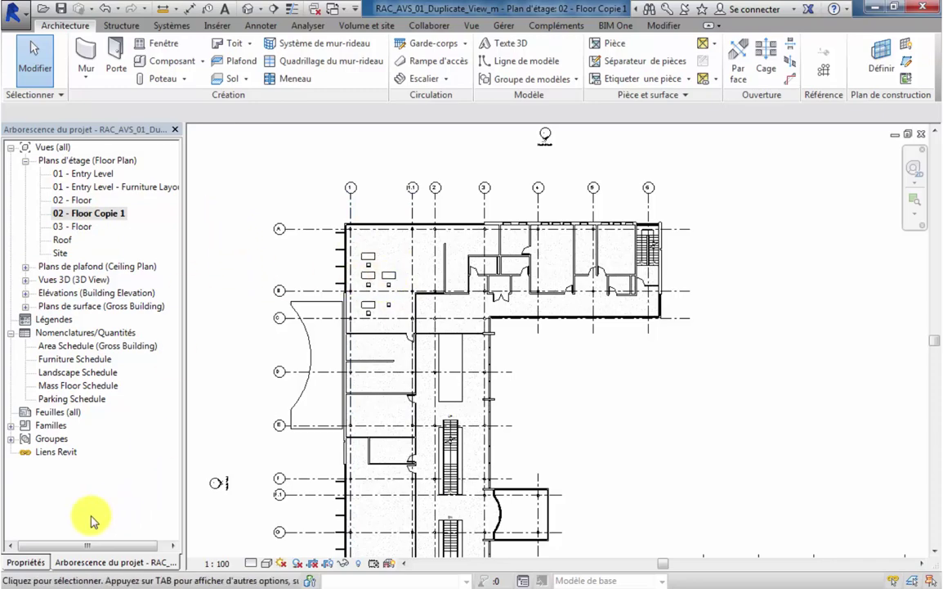
{"action": "left_click", "coordinate": [26, 562]}
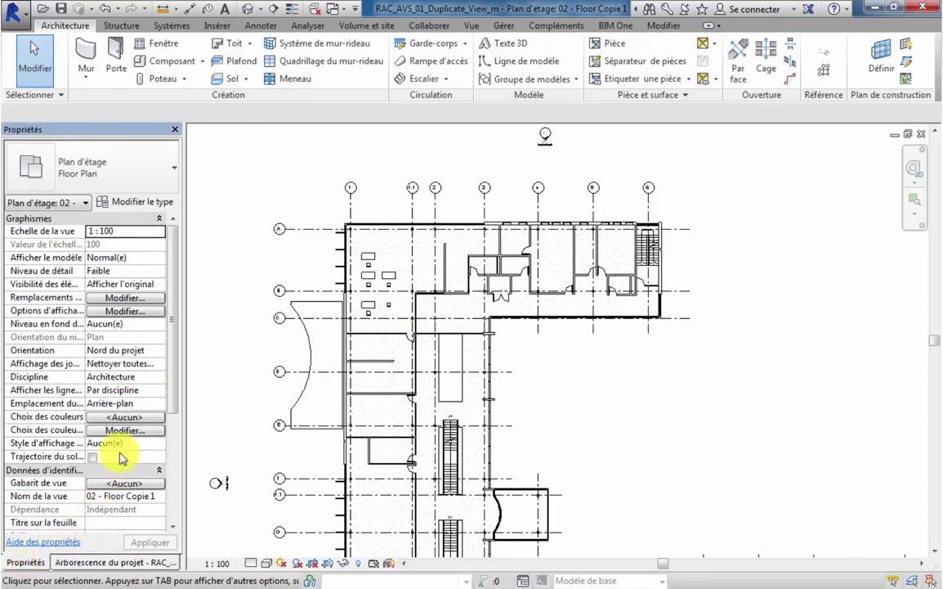
{"action": "left_click_drag", "start_coordinate": [174, 372], "coordinate": [175, 389]}
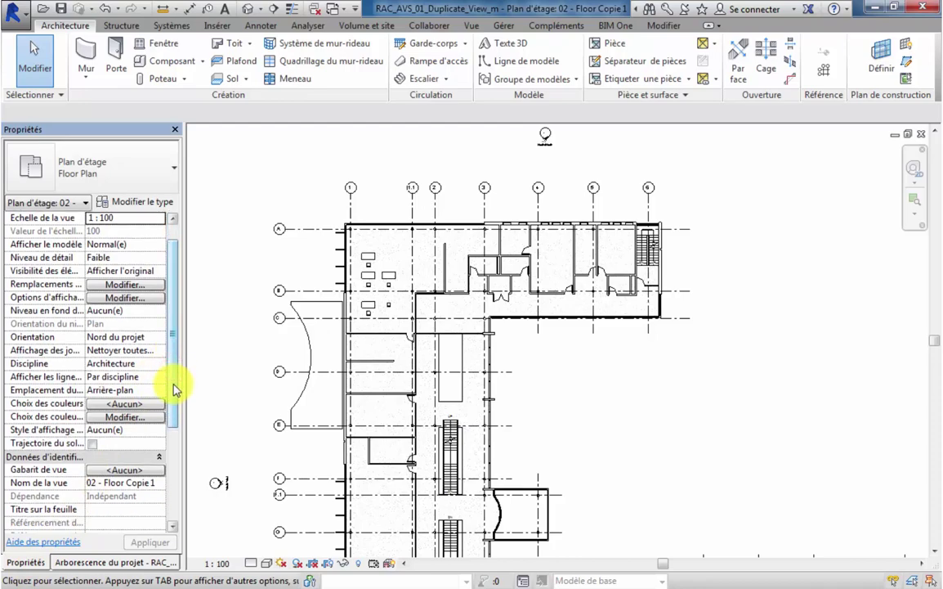
{"action": "left_click", "coordinate": [125, 470]}
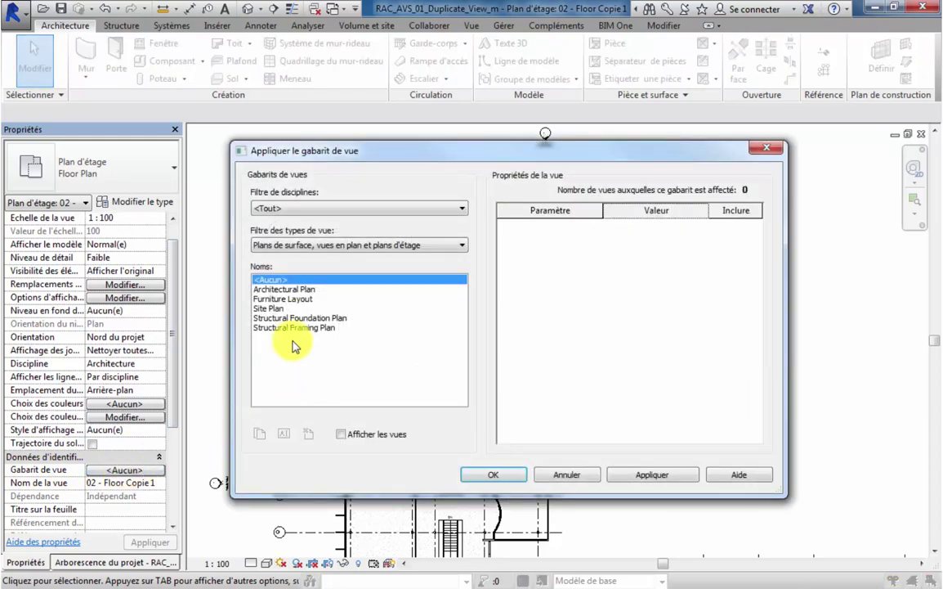
{"action": "left_click", "coordinate": [273, 300]}
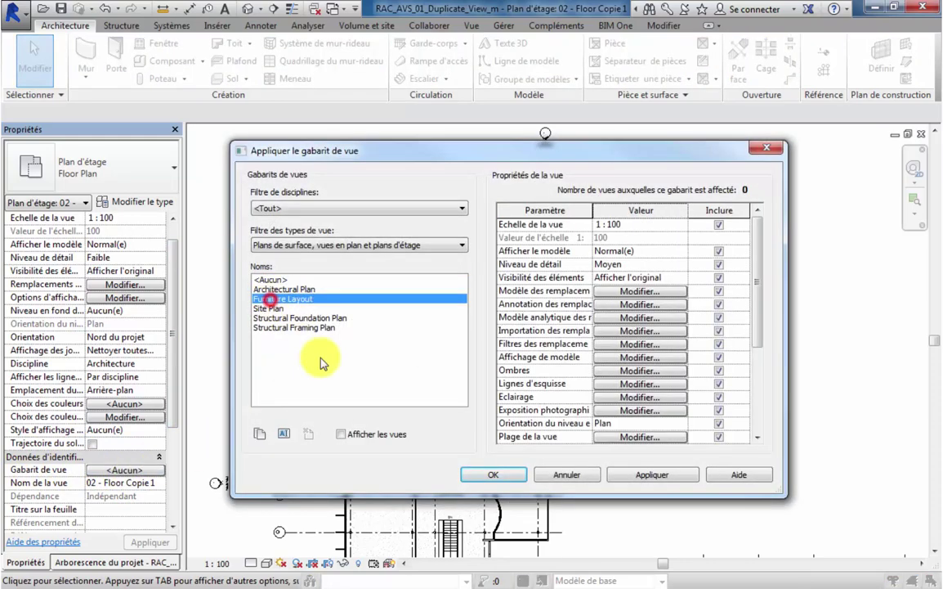
{"action": "left_click", "coordinate": [497, 475]}
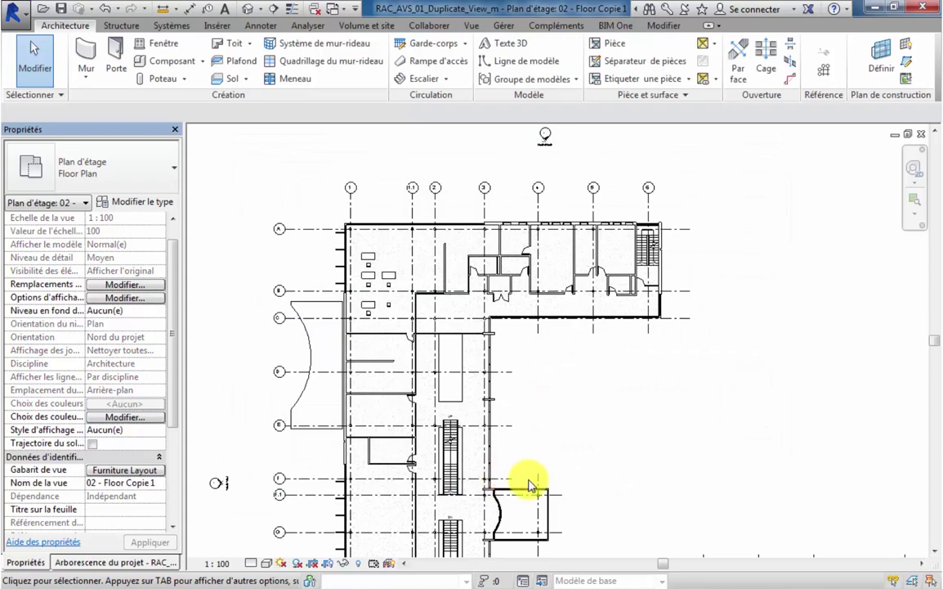